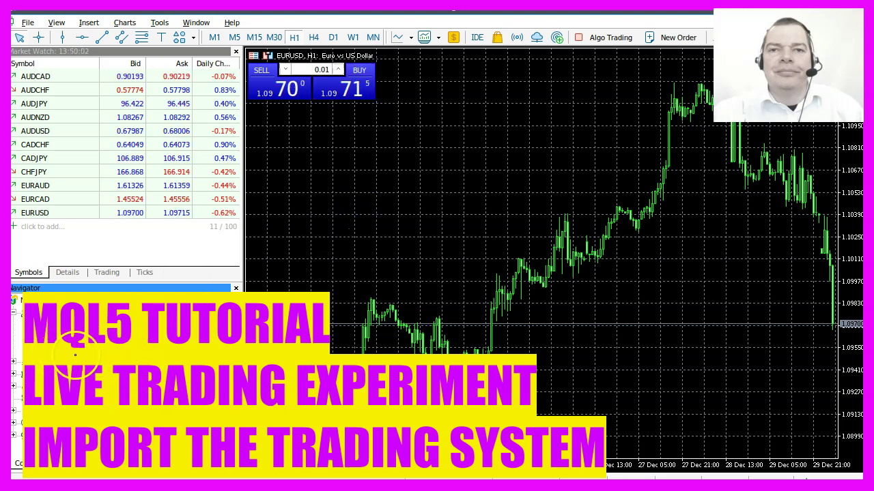
Step: Select the RoboForex-Pro account and show the Toolbox History list with the 100 000.00 deposit selected
{"action": "left_click", "coordinate": [71, 350]}
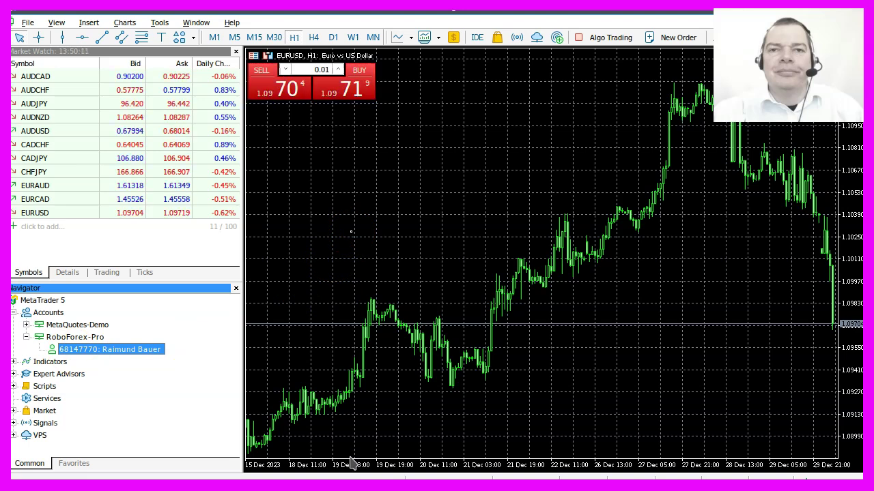
{"action": "left_click", "coordinate": [56, 23]}
{"action": "mouse_move", "coordinate": [86, 64]}
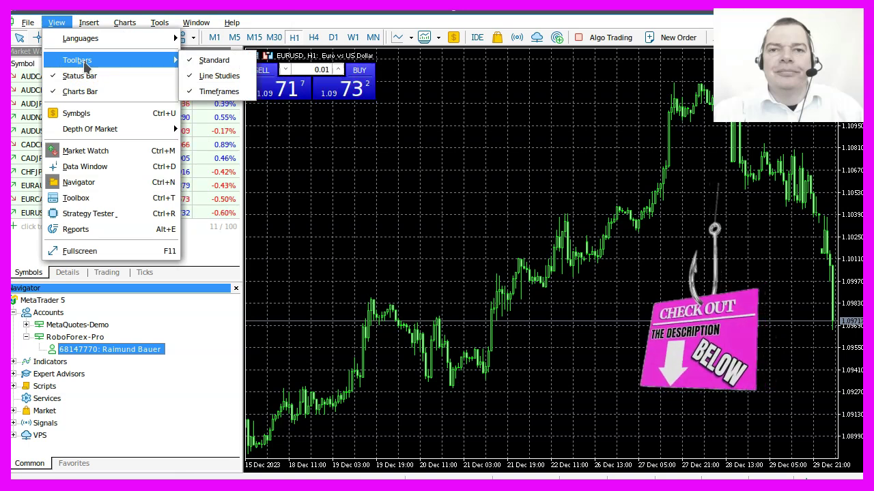
{"action": "left_click", "coordinate": [89, 202]}
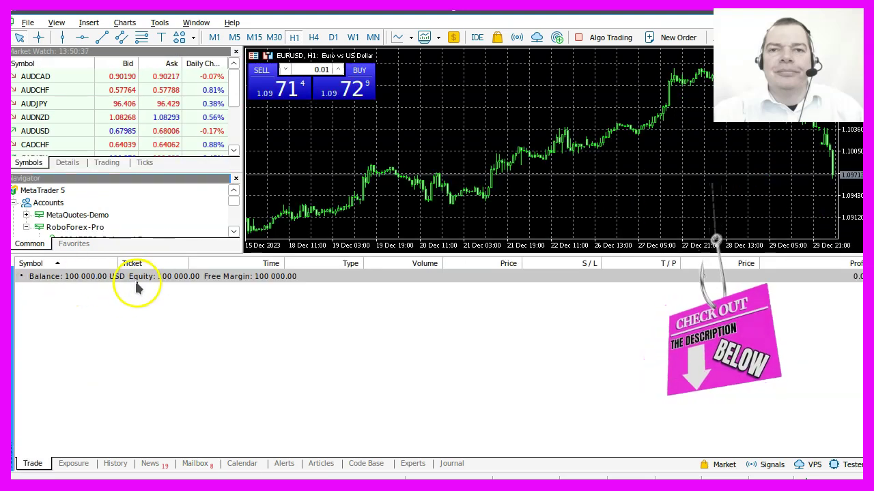
{"action": "left_click", "coordinate": [115, 463]}
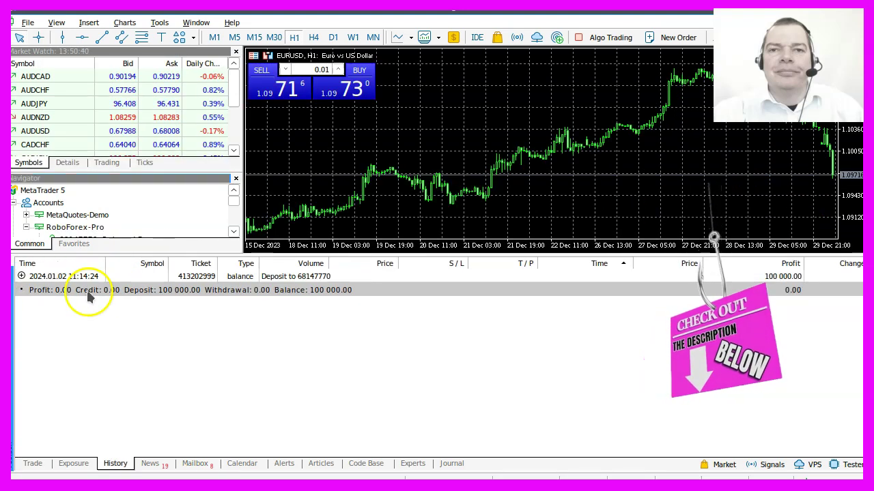
{"action": "left_click", "coordinate": [43, 280]}
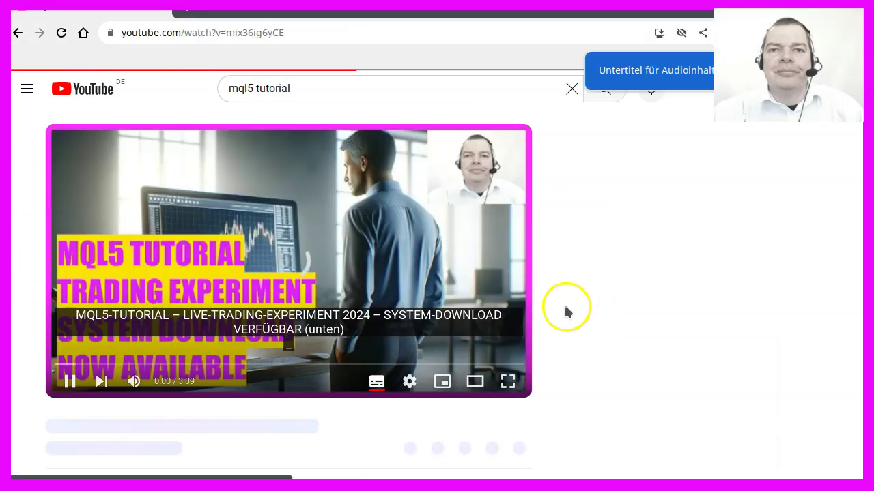
Step: Scroll to the video description and open the System Download for Demo accounts link
{"action": "scroll", "coordinate": [562, 311], "scroll_direction": "down", "scroll_amount": 2}
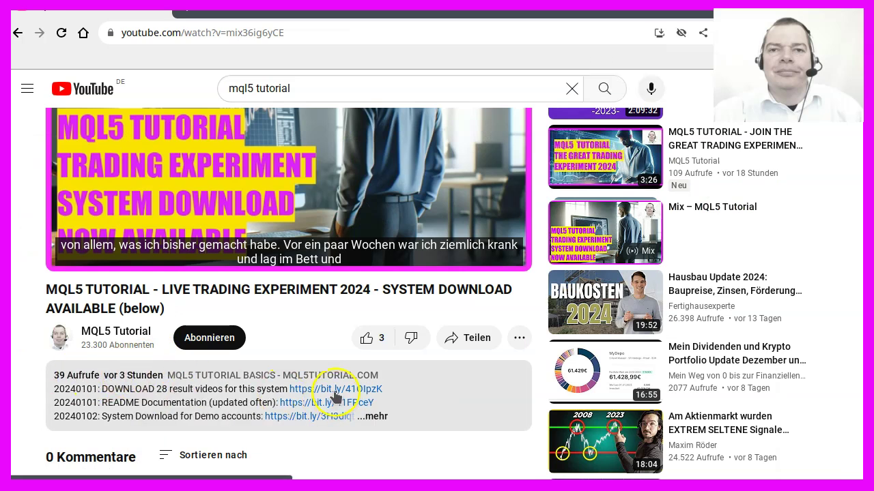
{"action": "left_click", "coordinate": [324, 415]}
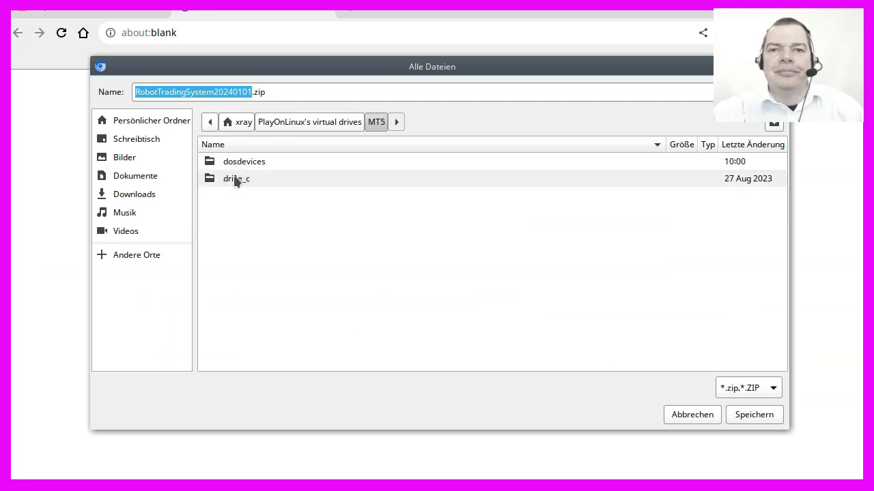
Step: Save RobotTradingSystem20240101.zip into drive_c\Program Files\MetaTrader 5\MQL5\Experts
{"action": "double_click", "coordinate": [236, 181]}
{"action": "double_click", "coordinate": [249, 179]}
{"action": "double_click", "coordinate": [265, 196]}
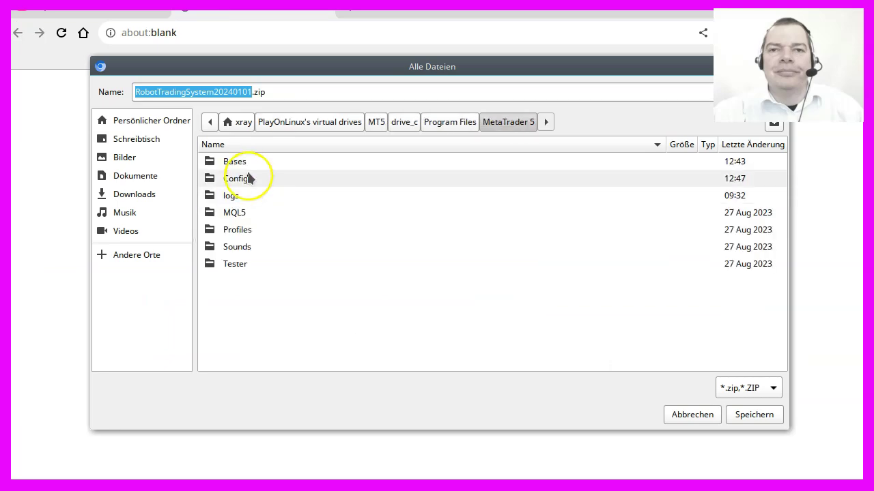
{"action": "double_click", "coordinate": [232, 212]}
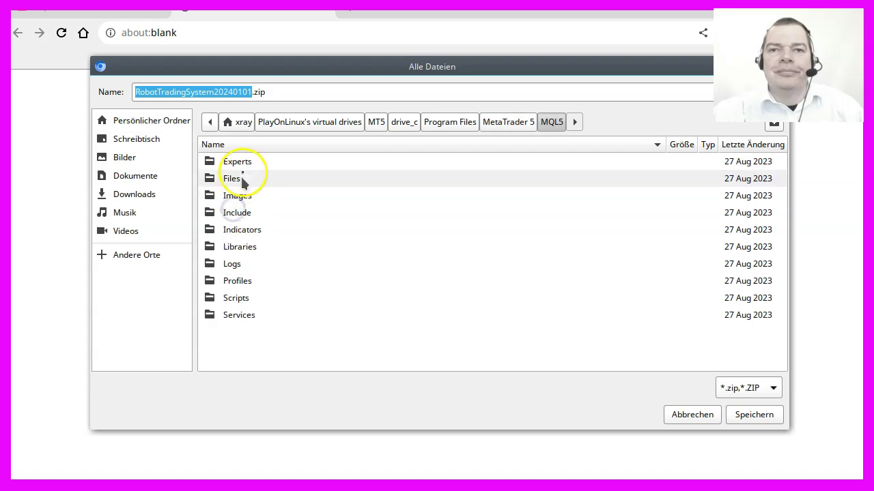
{"action": "double_click", "coordinate": [238, 162]}
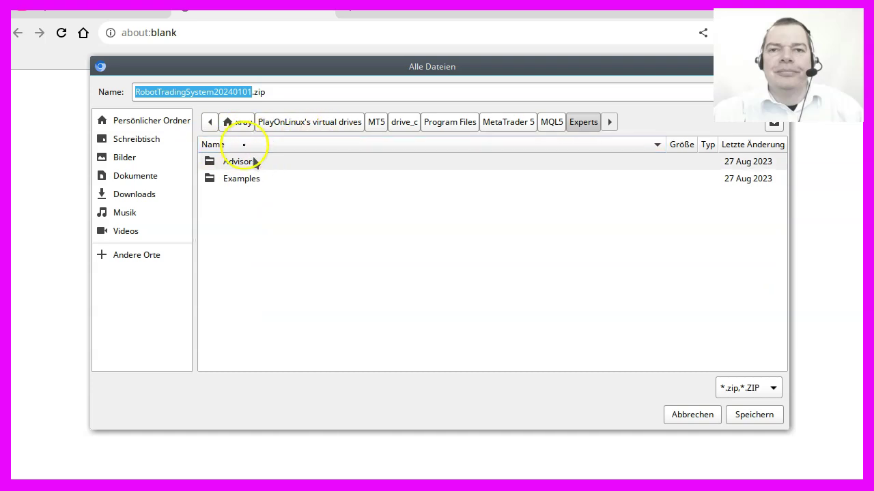
{"action": "key", "text": "Return"}
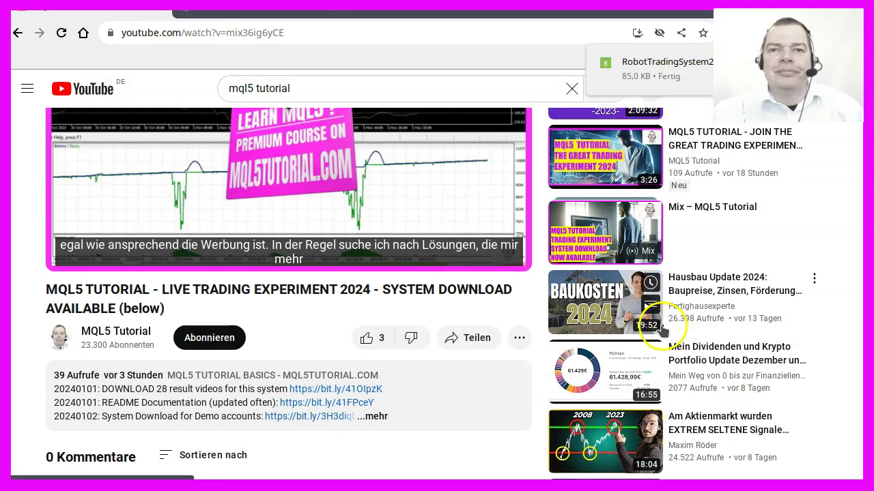
Step: Go to MQL5\Experts in the MetaTrader 5 data folder and open RobotTradingSystem20240101.zip in Archive Manager
{"action": "key", "text": "alt+Tab"}
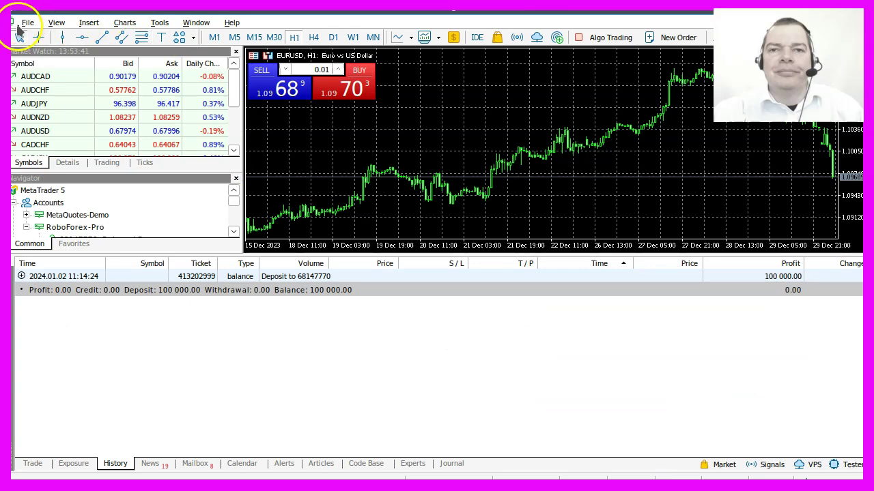
{"action": "left_click", "coordinate": [28, 28]}
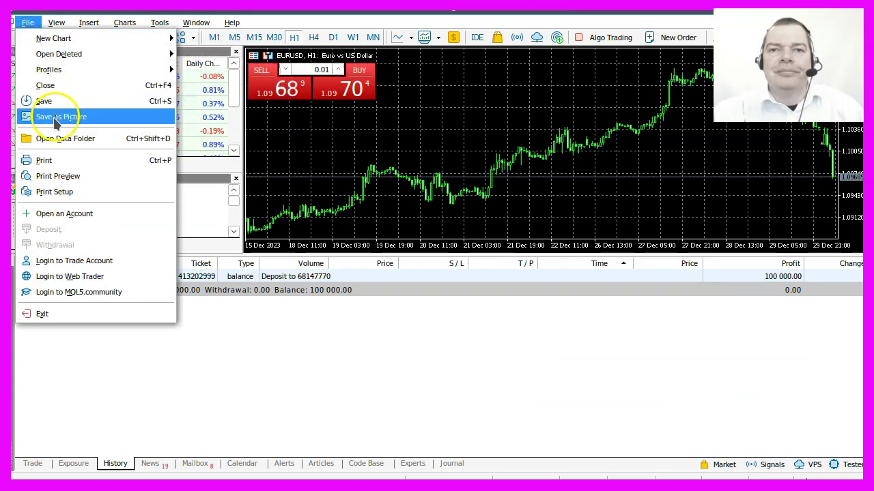
{"action": "left_click", "coordinate": [58, 144]}
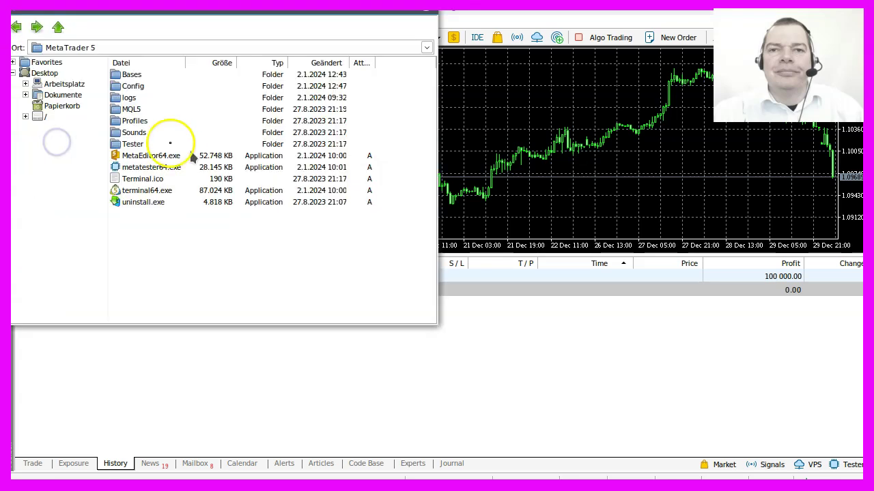
{"action": "double_click", "coordinate": [133, 110]}
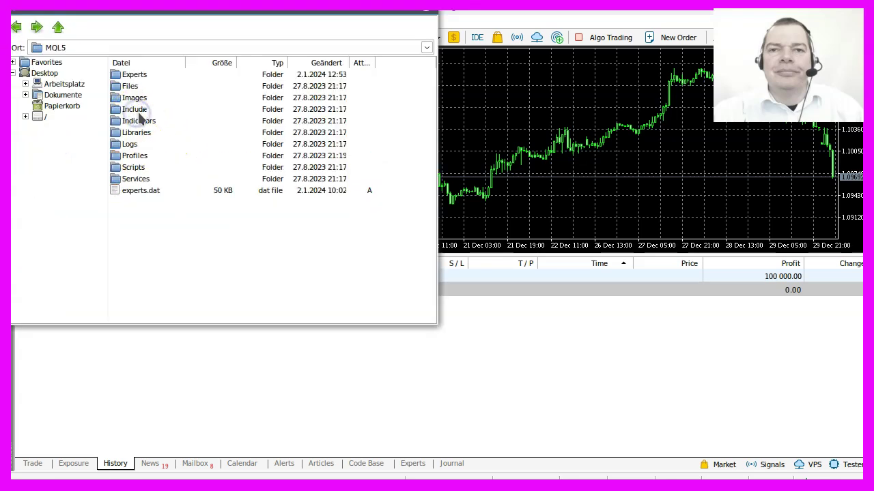
{"action": "left_click", "coordinate": [143, 80]}
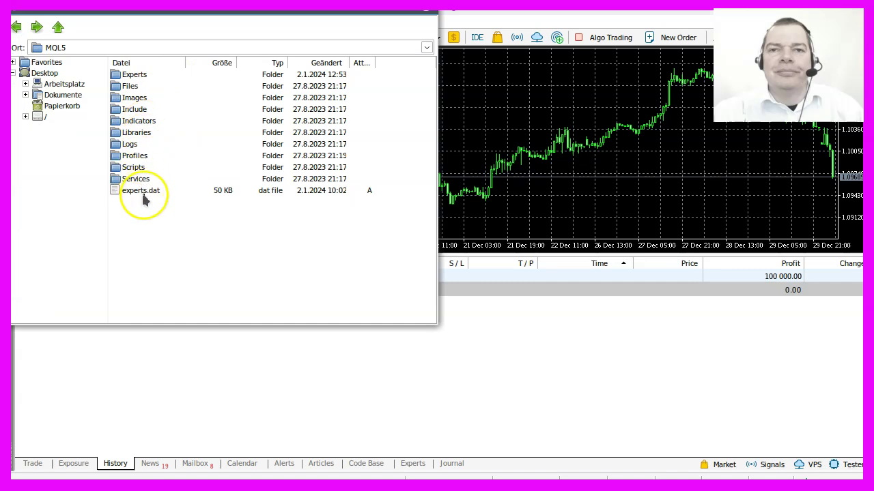
{"action": "double_click", "coordinate": [136, 77]}
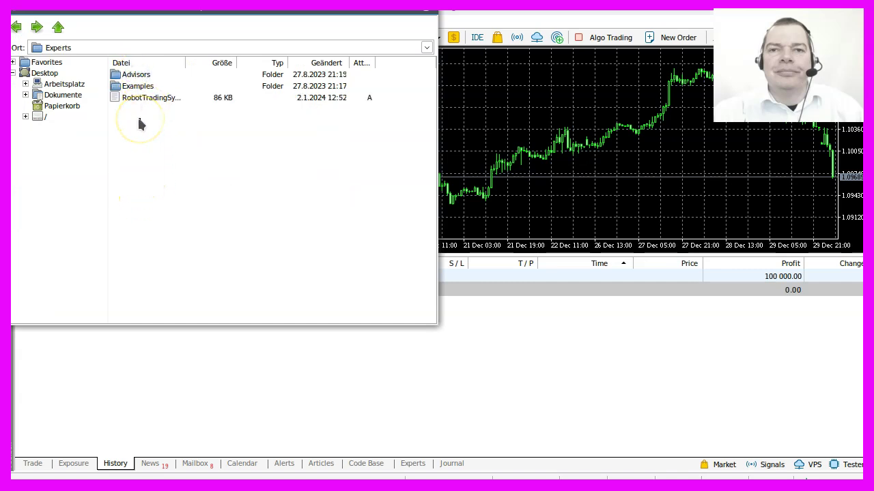
{"action": "left_click_drag", "start_coordinate": [185, 62], "coordinate": [265, 62]}
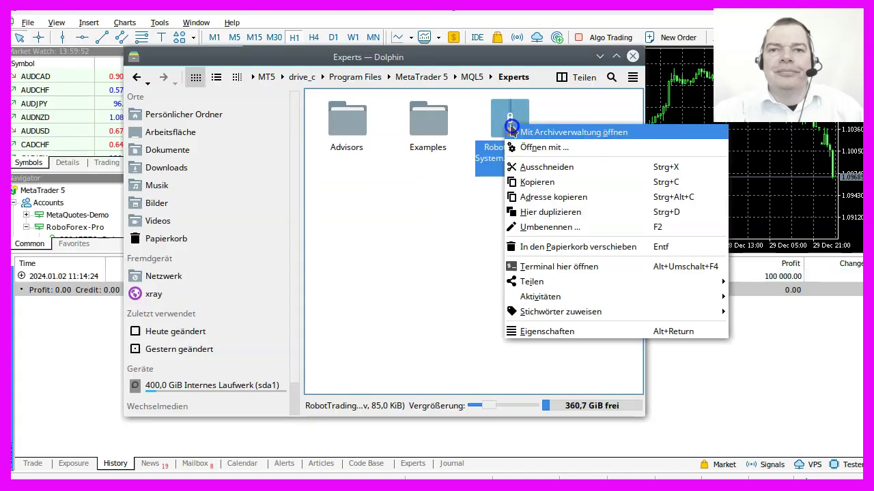
{"action": "left_click", "coordinate": [529, 131]}
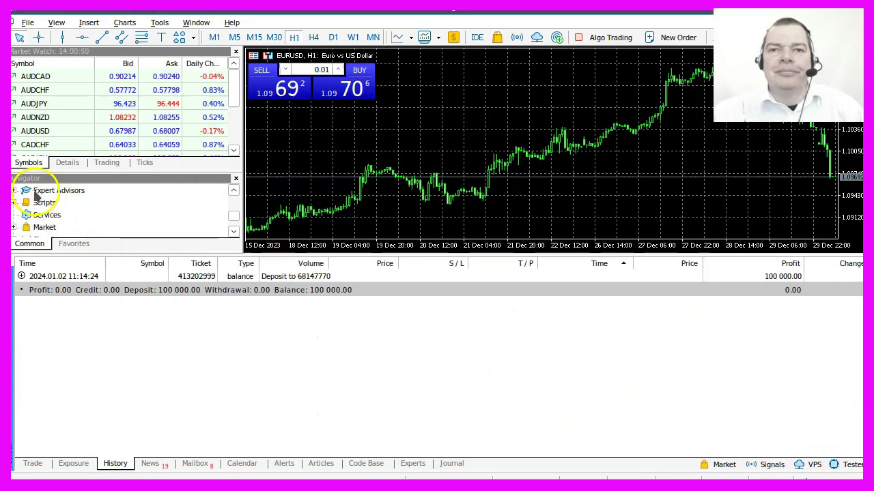
Step: Refresh the Navigator's Expert Advisors so RobotTradingSystem20240101 is listed, cancelling the rename box
{"action": "left_click", "coordinate": [14, 191]}
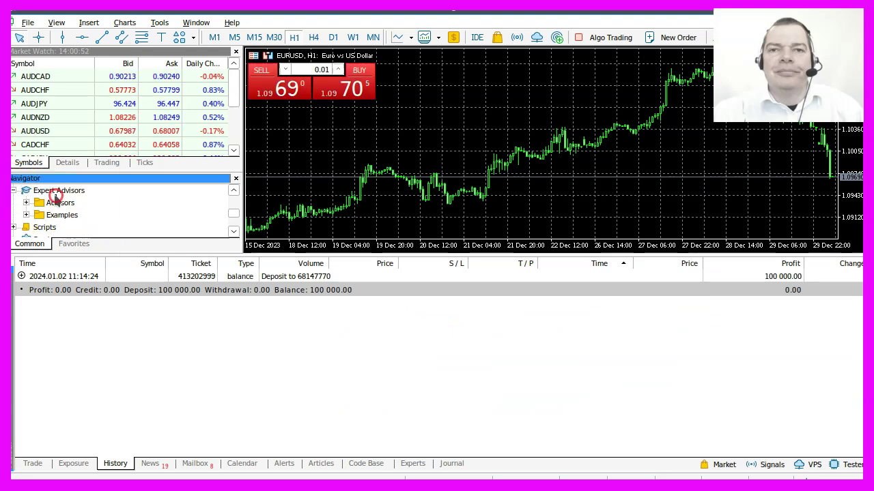
{"action": "right_click", "coordinate": [57, 196]}
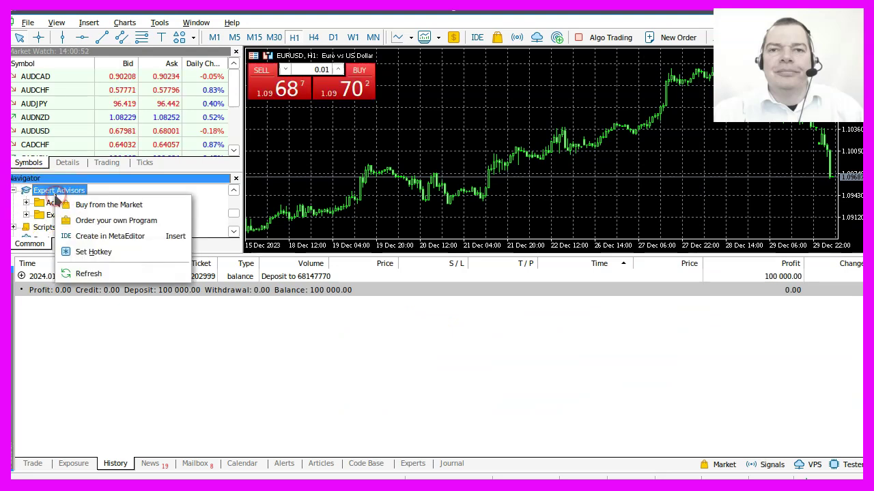
{"action": "left_click", "coordinate": [92, 275]}
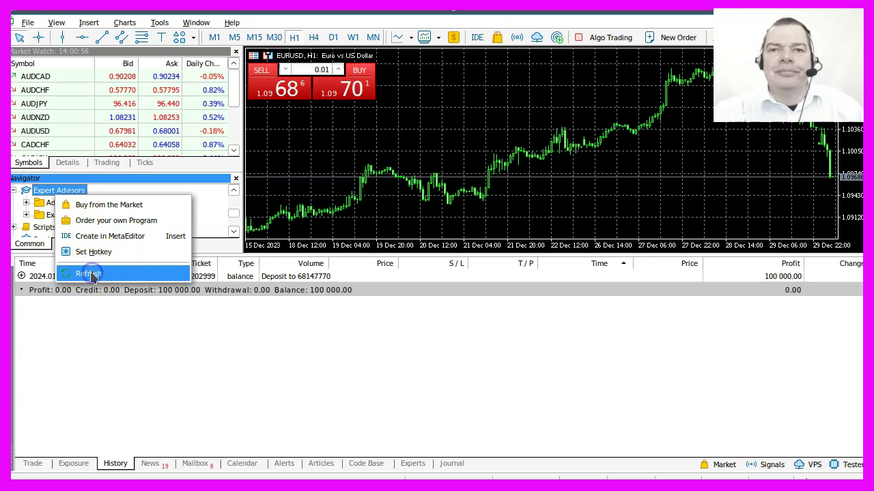
{"action": "left_click", "coordinate": [107, 230]}
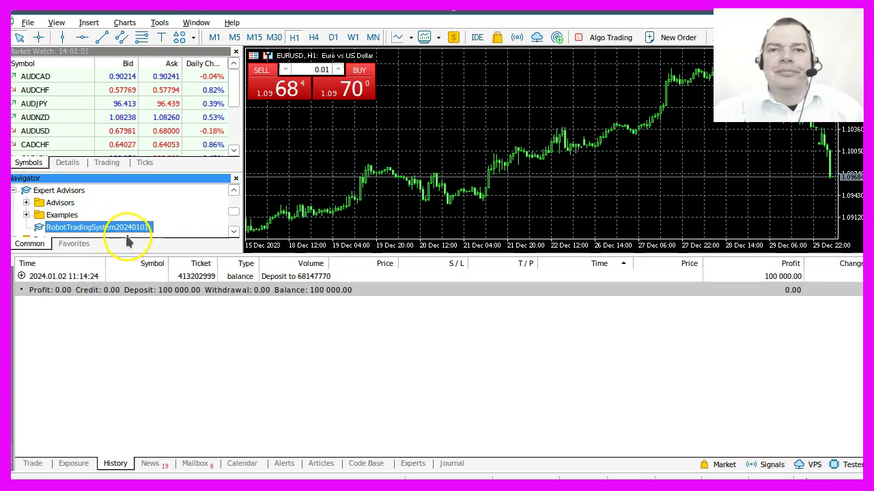
{"action": "key", "text": "Escape"}
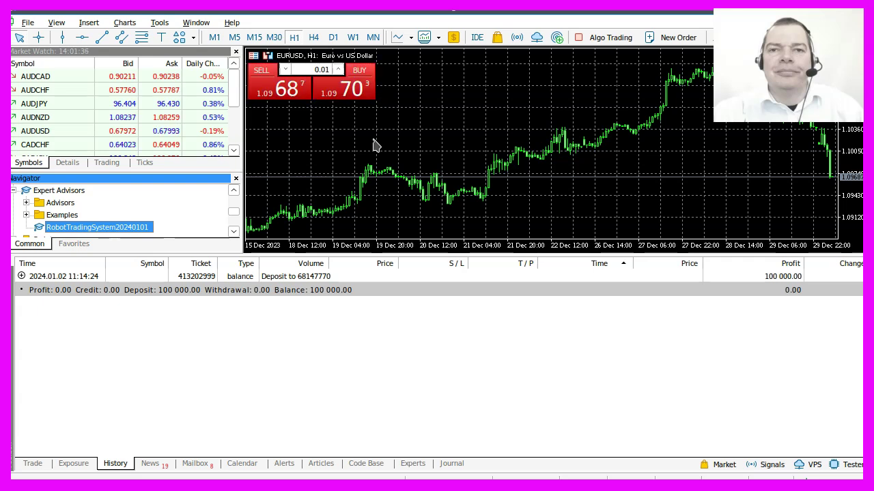
Step: In the terminal Options, disable news and set the trade volume to By Default
{"action": "left_click", "coordinate": [159, 22]}
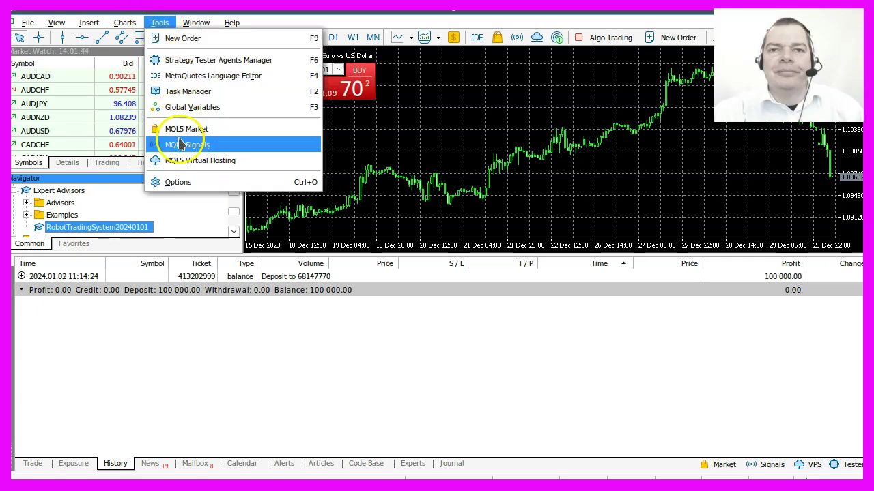
{"action": "left_click", "coordinate": [189, 182]}
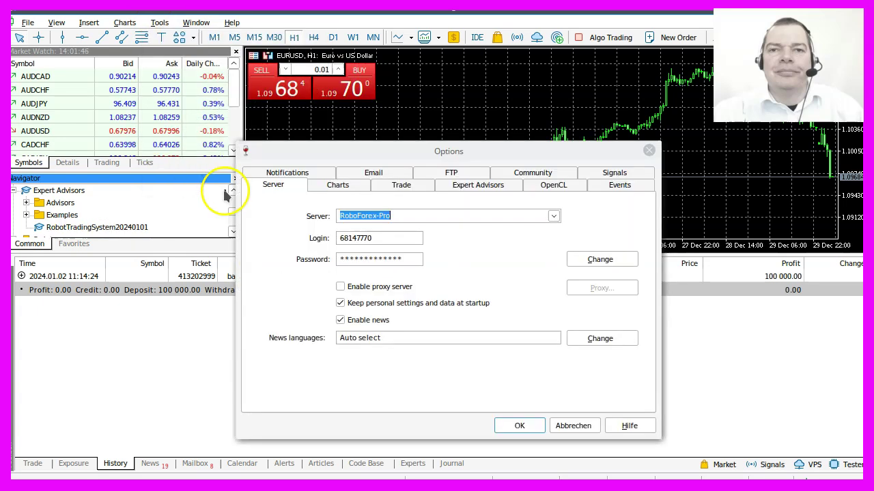
{"action": "left_click", "coordinate": [339, 320]}
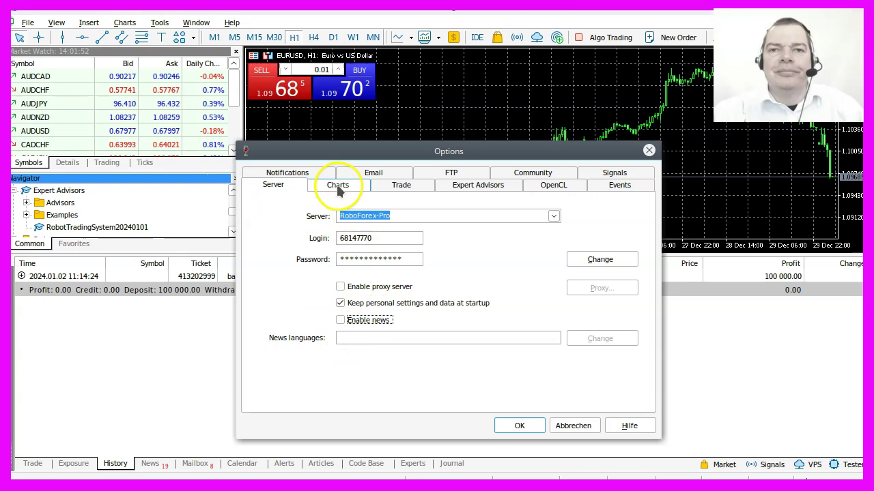
{"action": "left_click", "coordinate": [397, 187]}
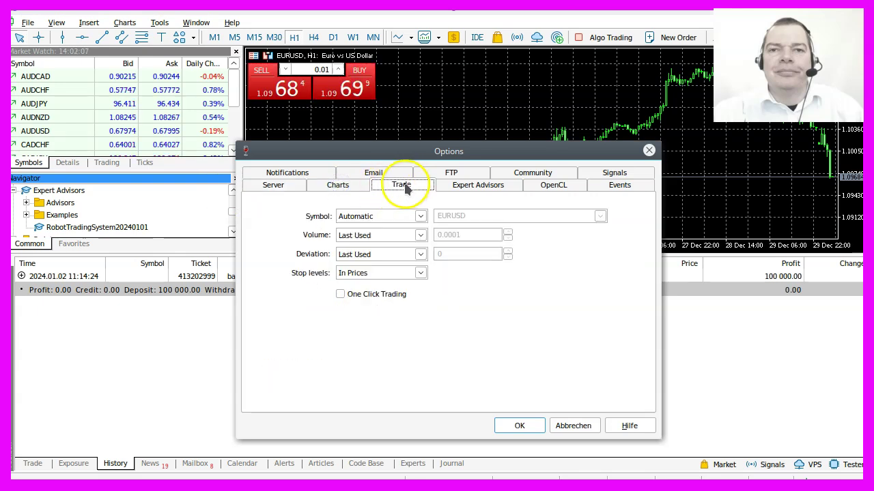
{"action": "left_click", "coordinate": [419, 236]}
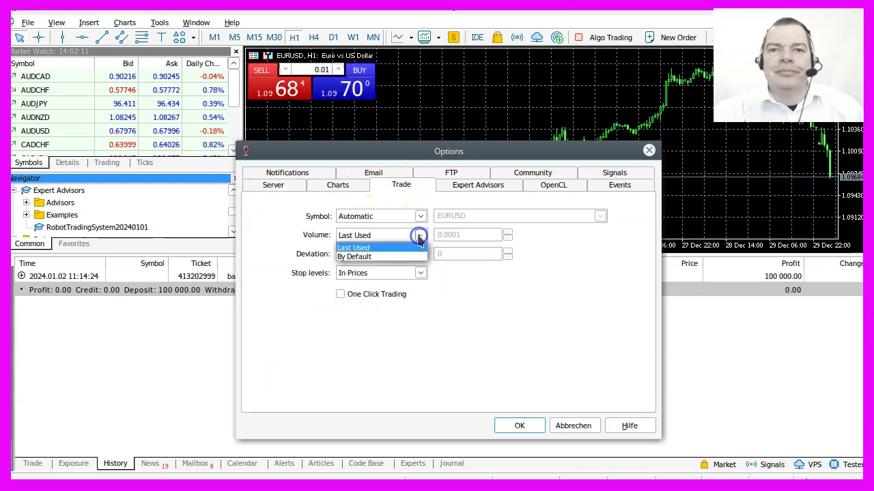
{"action": "left_click", "coordinate": [382, 257]}
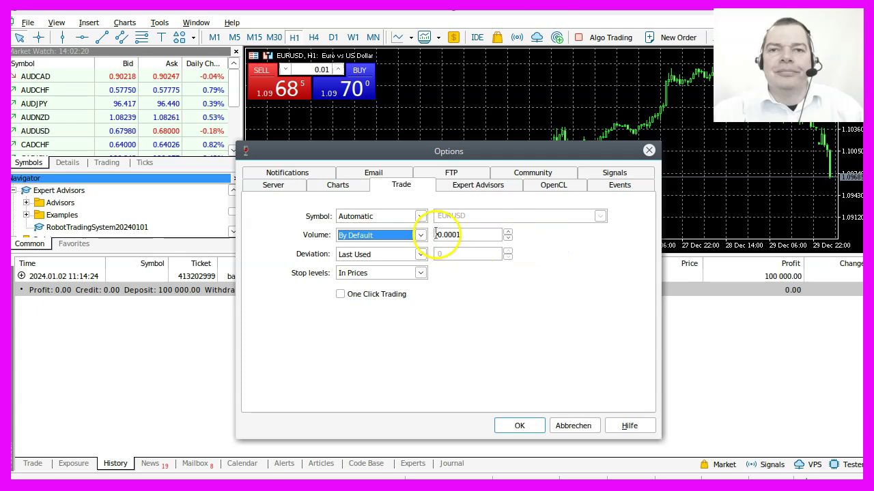
Step: Allow algorithmic trading, keep it on through account or profile changes, and save the options
{"action": "left_click", "coordinate": [478, 185]}
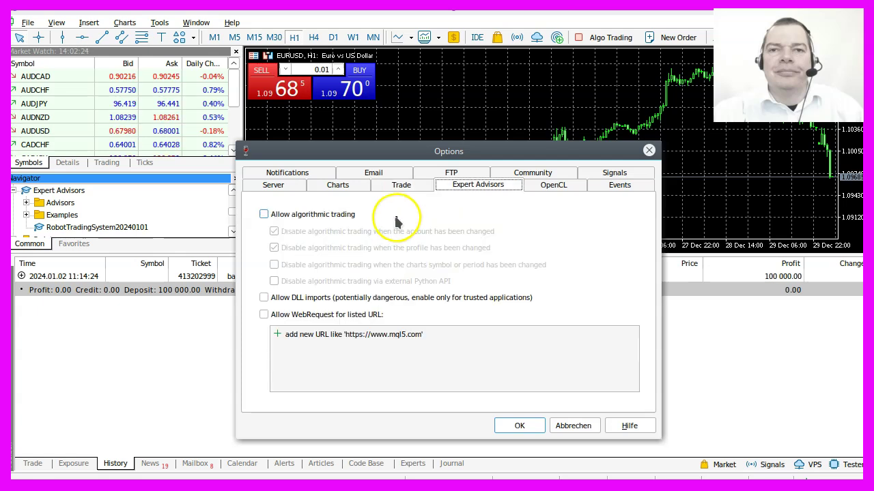
{"action": "left_click", "coordinate": [324, 215]}
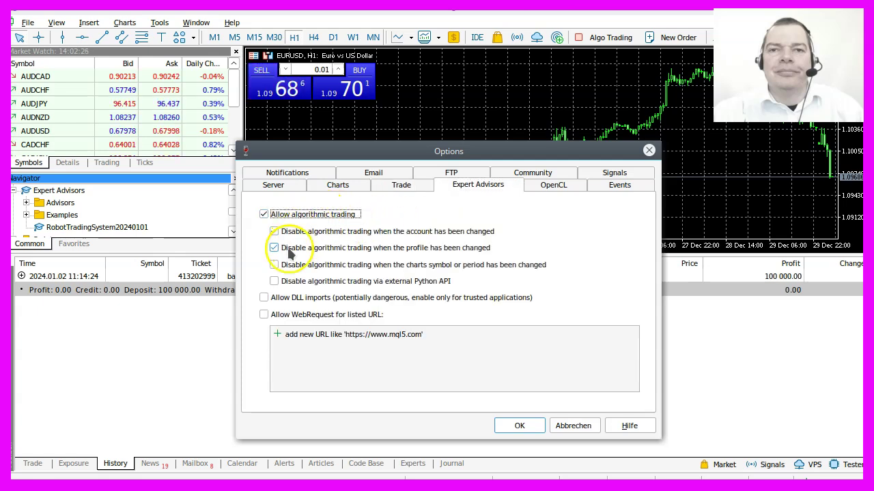
{"action": "left_click", "coordinate": [273, 232]}
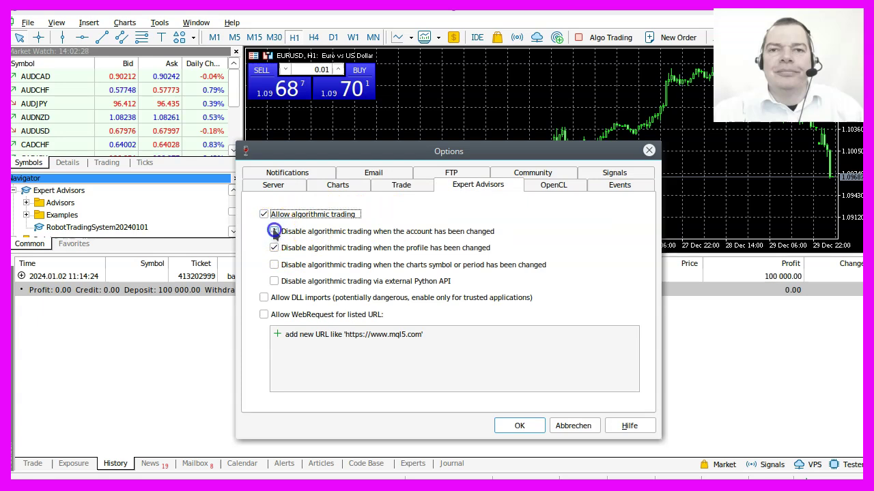
{"action": "left_click", "coordinate": [273, 249]}
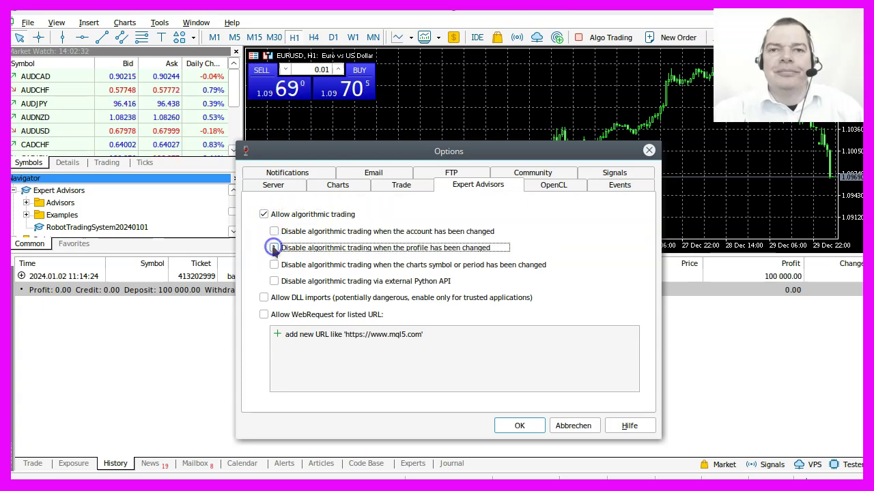
{"action": "left_click_drag", "start_coordinate": [291, 235], "coordinate": [341, 250]}
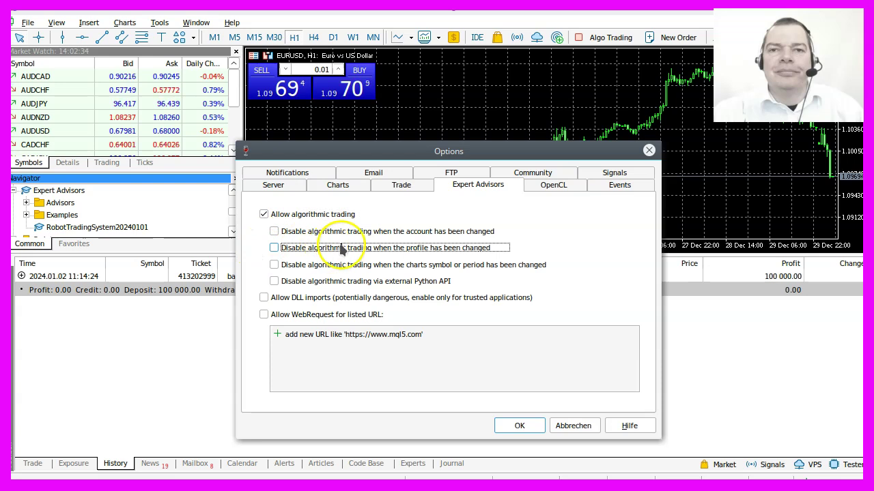
{"action": "left_click", "coordinate": [520, 426]}
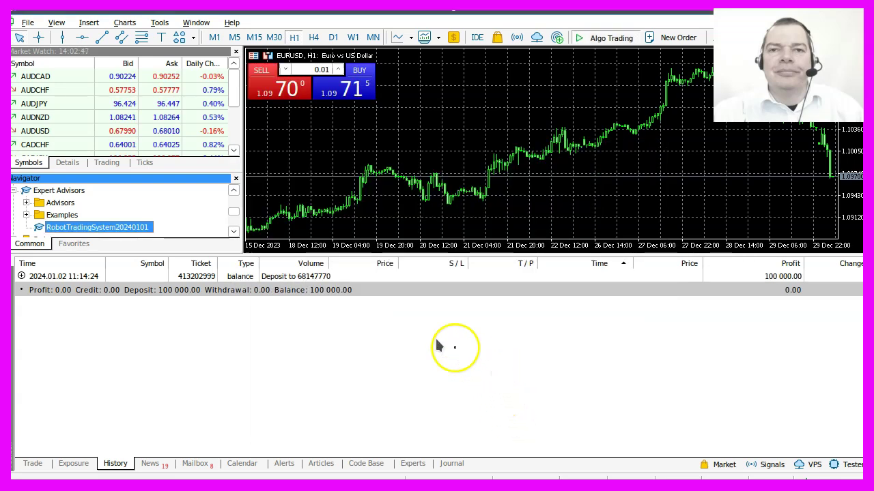
Step: Drop RobotTradingSystem20240101 onto the EURUSD H1 chart and accept its default properties
{"action": "left_click_drag", "start_coordinate": [138, 227], "coordinate": [422, 144]}
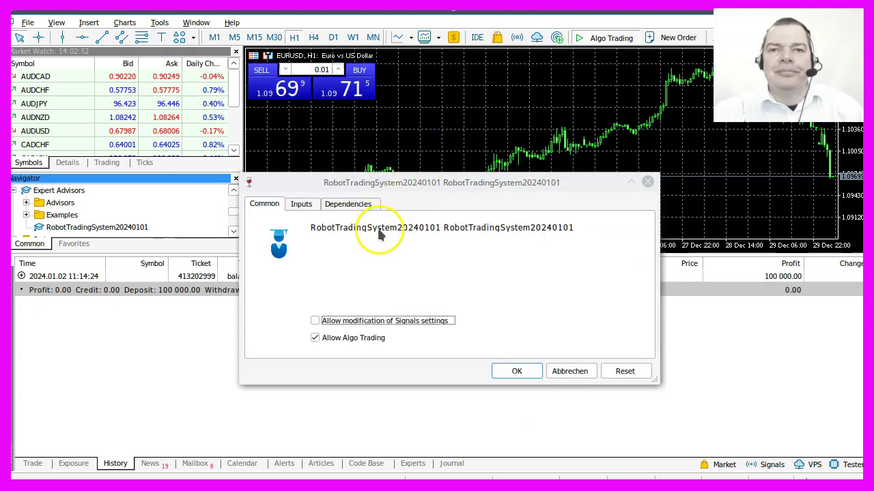
{"action": "left_click", "coordinate": [516, 371]}
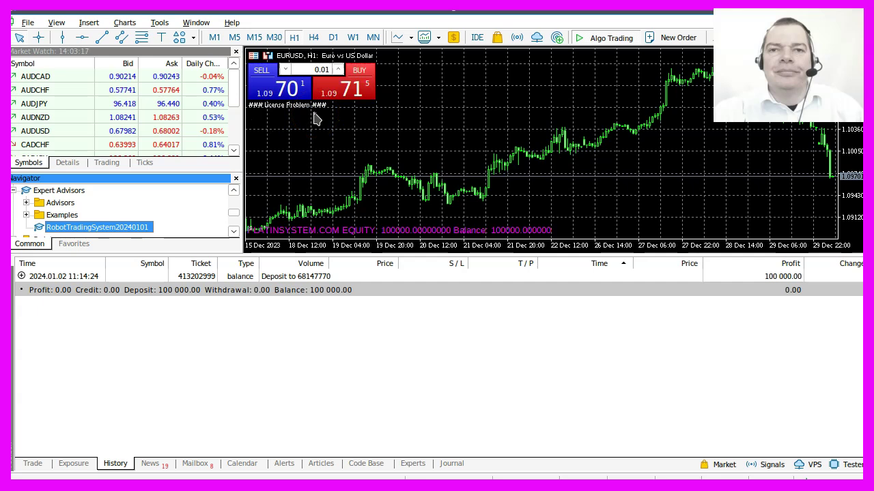
Step: Try logging in to MetaQuotes-Demo, then select RobotTradingSystem20240101 - EURUSD,H1 under RoboForex-Pro
{"action": "scroll", "coordinate": [103, 211], "scroll_direction": "up", "scroll_amount": 5}
{"action": "left_click", "coordinate": [82, 226]}
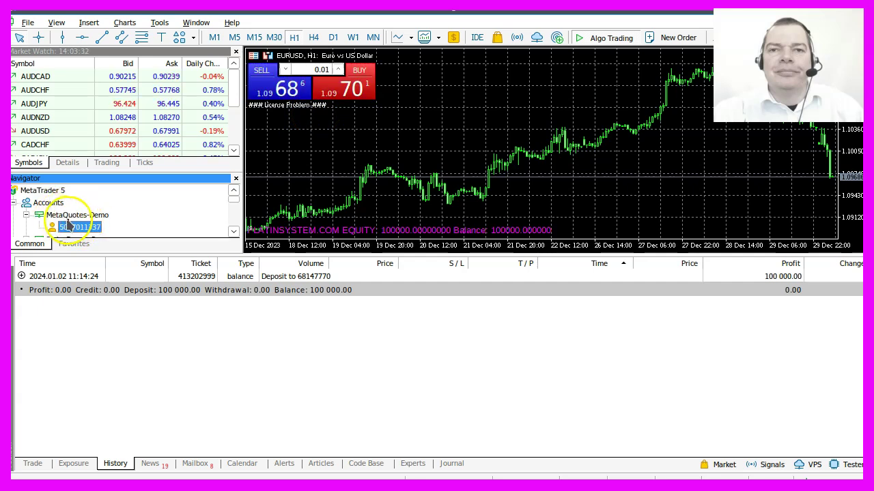
{"action": "left_click", "coordinate": [72, 217]}
{"action": "double_click", "coordinate": [72, 228]}
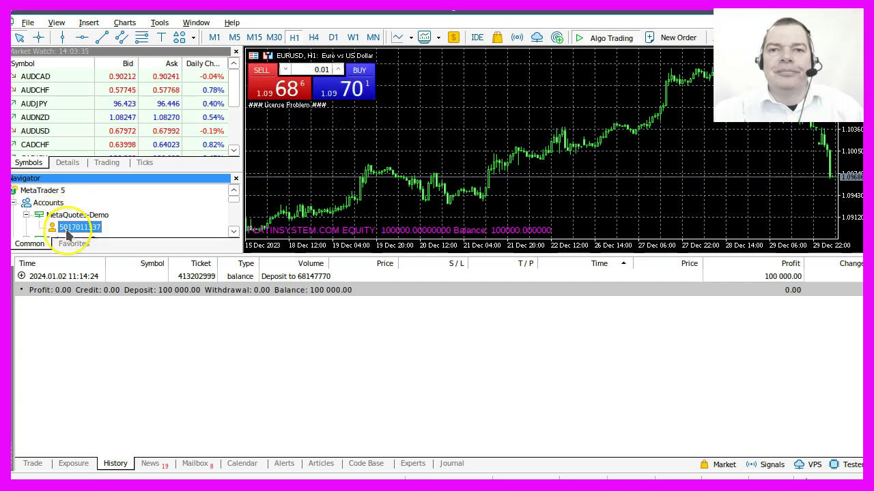
{"action": "left_click", "coordinate": [421, 286]}
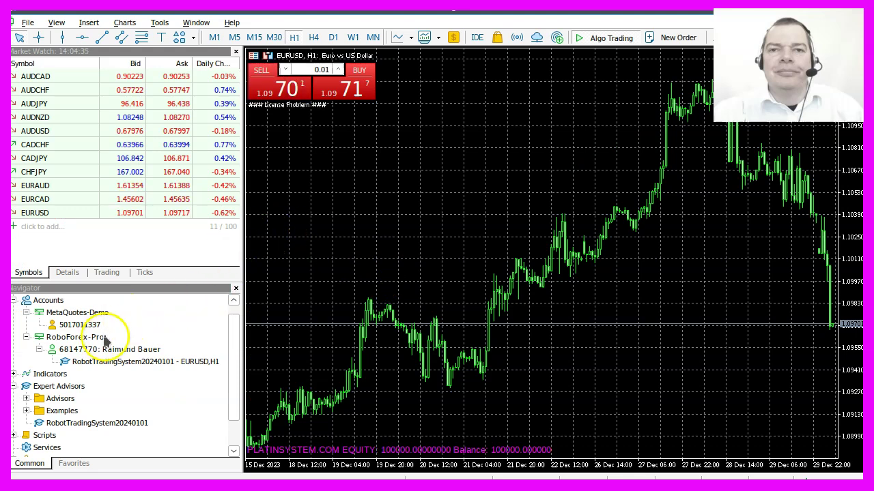
{"action": "left_click", "coordinate": [89, 363]}
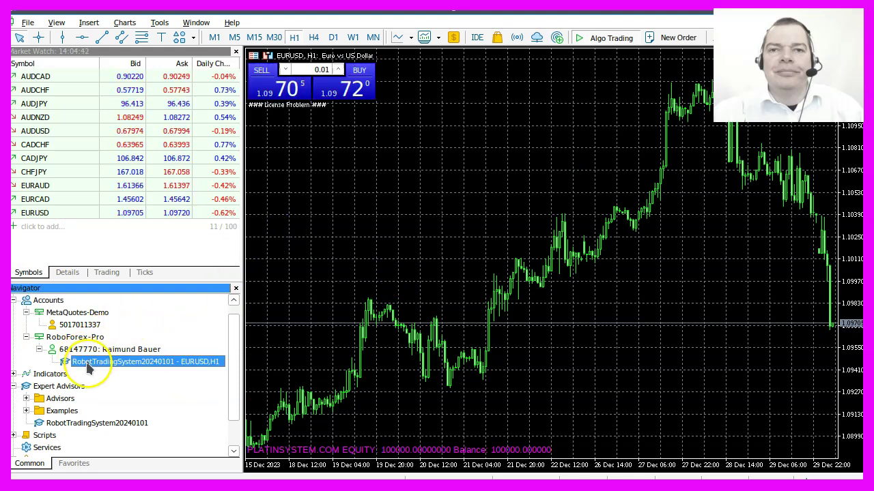